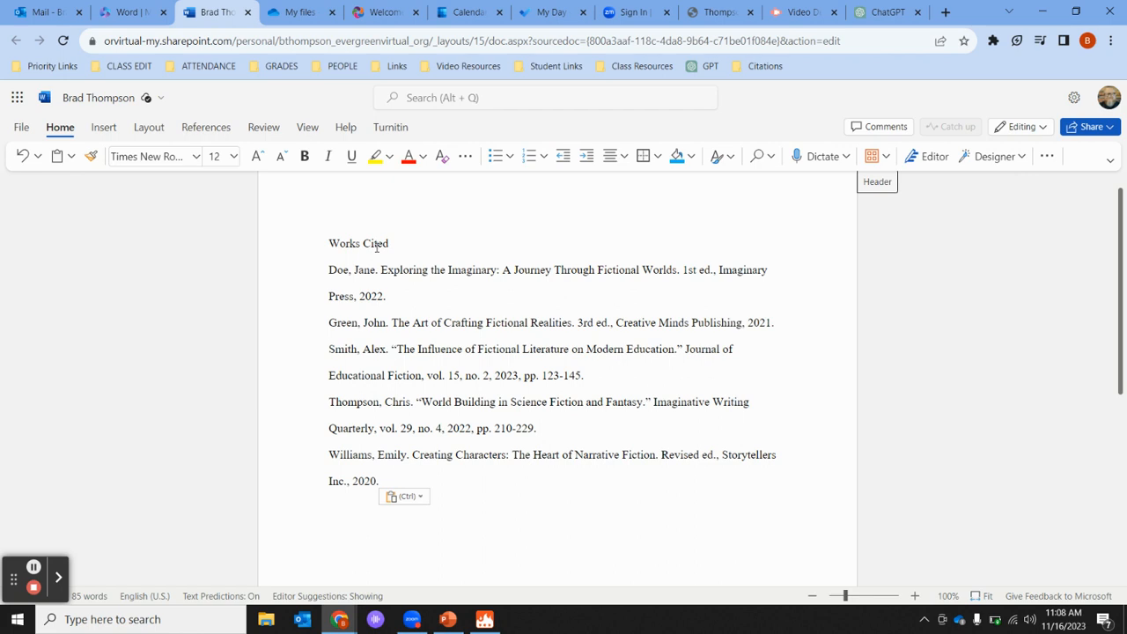
# - Insert a page break before the Works Cited heading so the list starts on its own page
pyautogui.scroll(1, 388, 266)
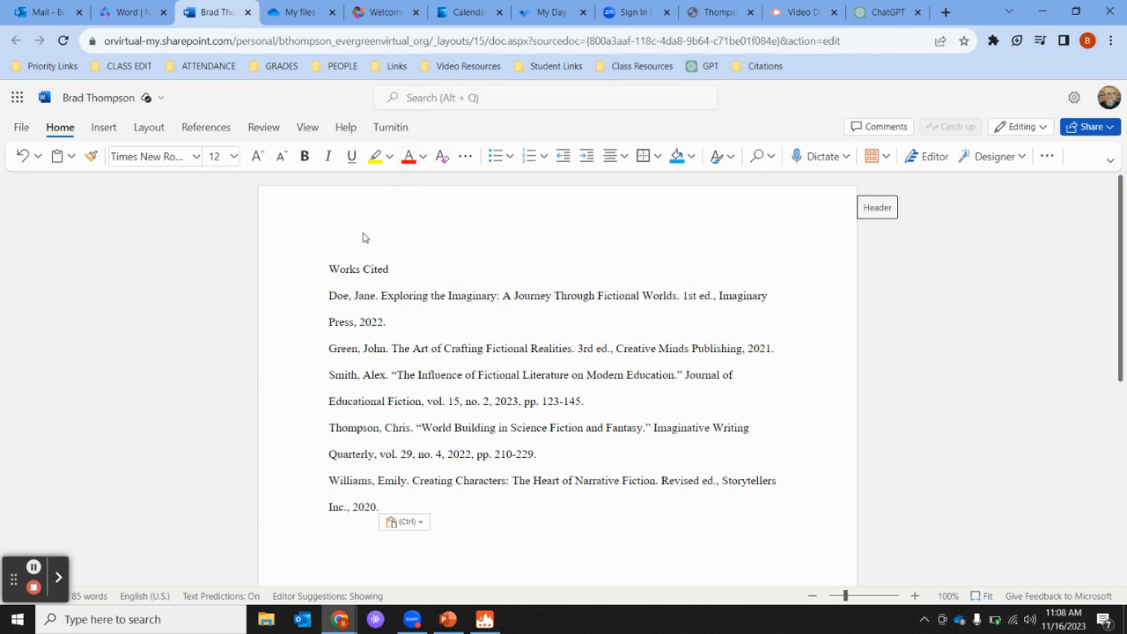
pyautogui.click(329, 266)
pyautogui.click(104, 130)
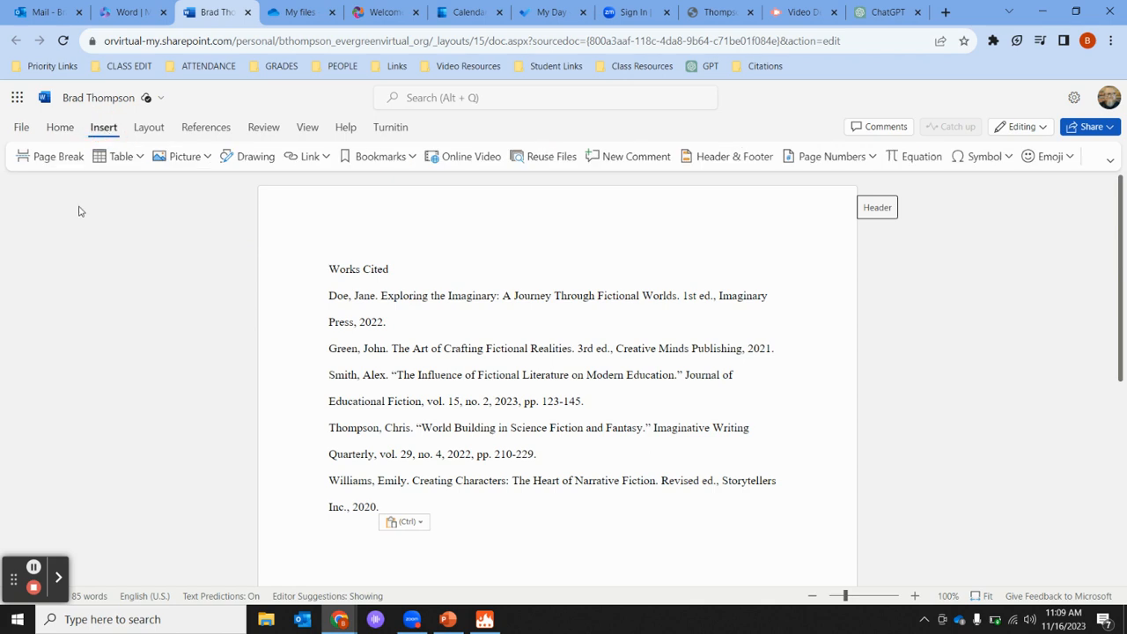
pyautogui.click(47, 158)
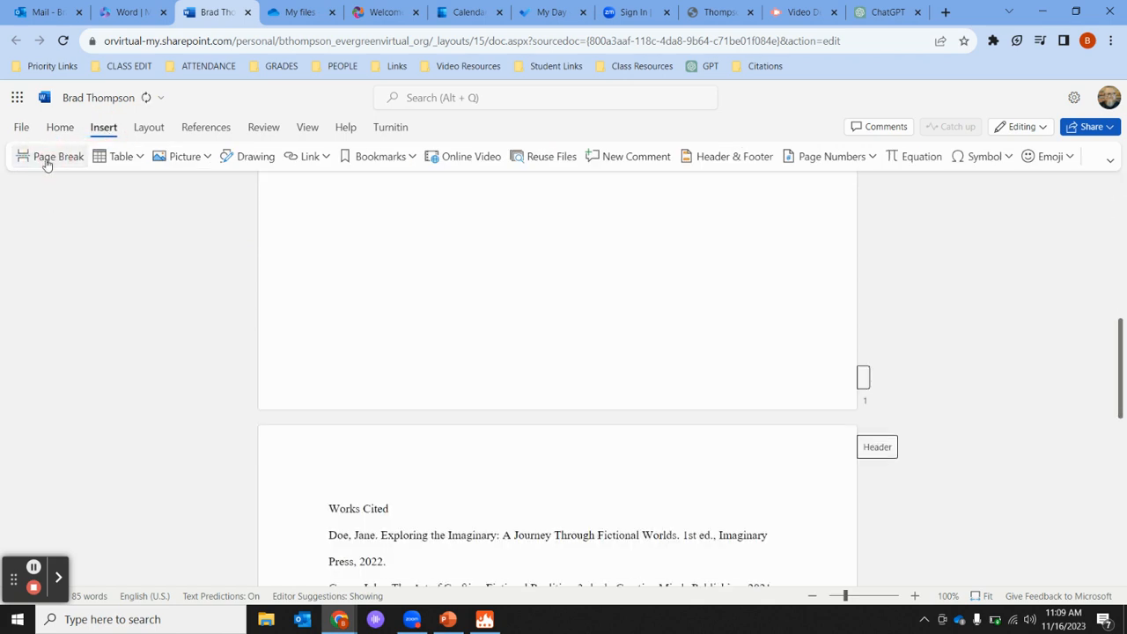
# - Examine the page before the Works Cited list and the header content of the Works Cited page
pyautogui.scroll(-2, 431, 352)
pyautogui.scroll(4, 433, 352)
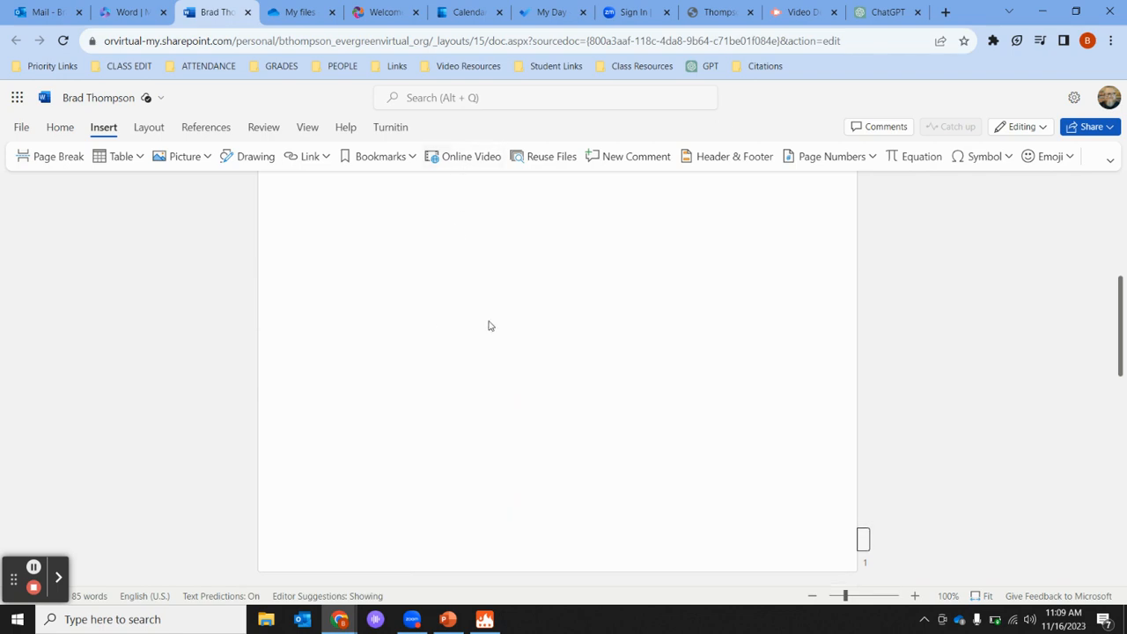
pyautogui.scroll(2, 489, 324)
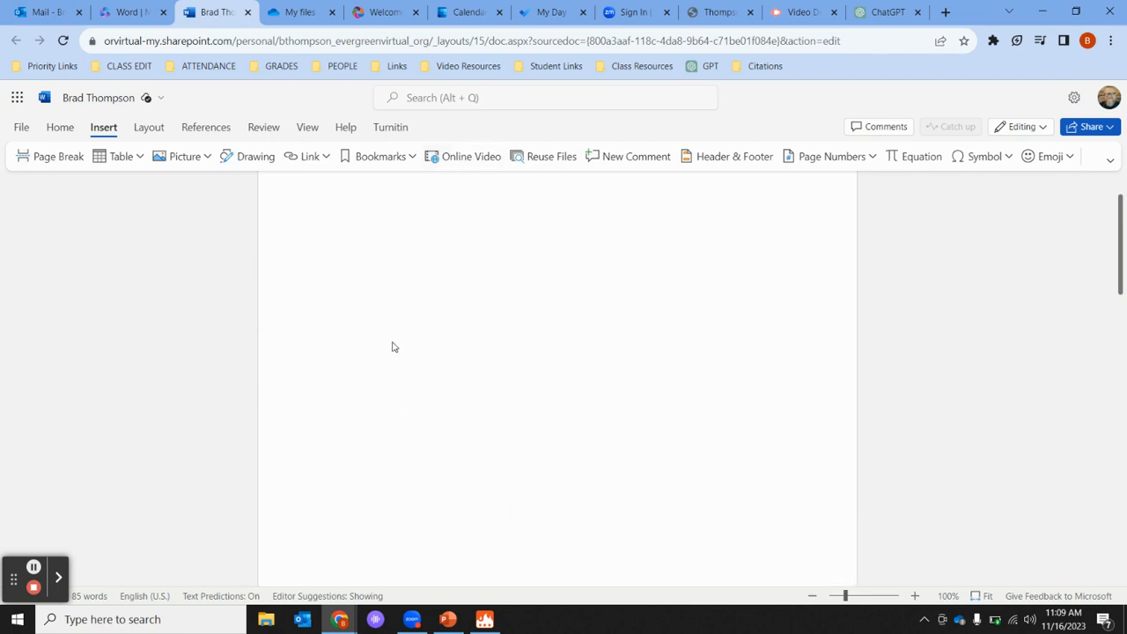
pyautogui.scroll(-1, 440, 358)
pyautogui.scroll(-5, 440, 357)
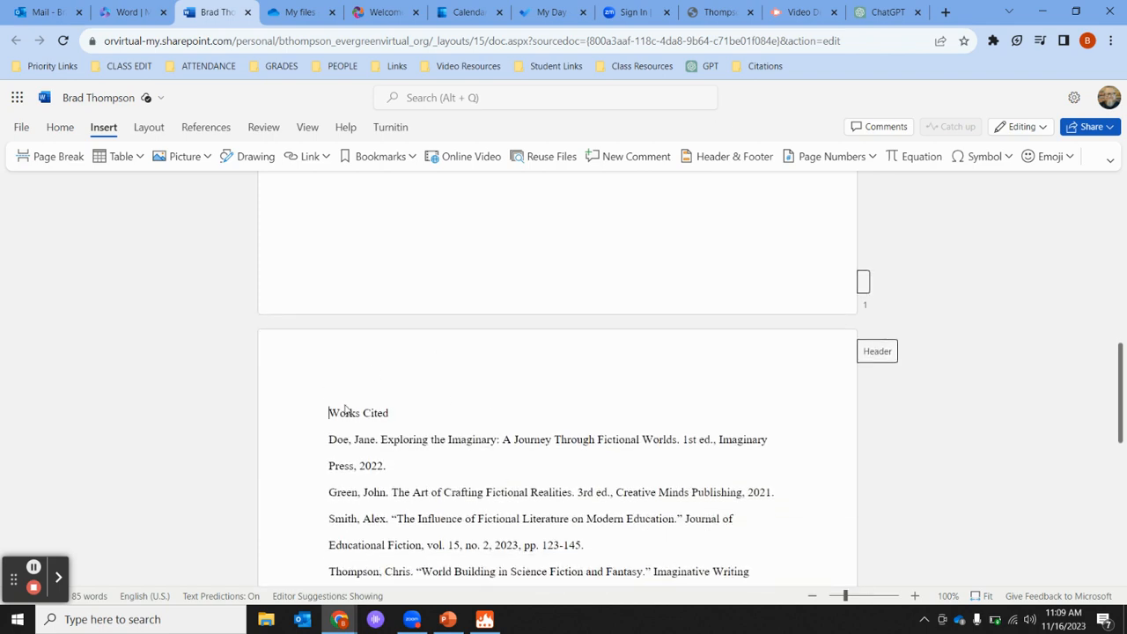
pyautogui.scroll(-1, 563, 397)
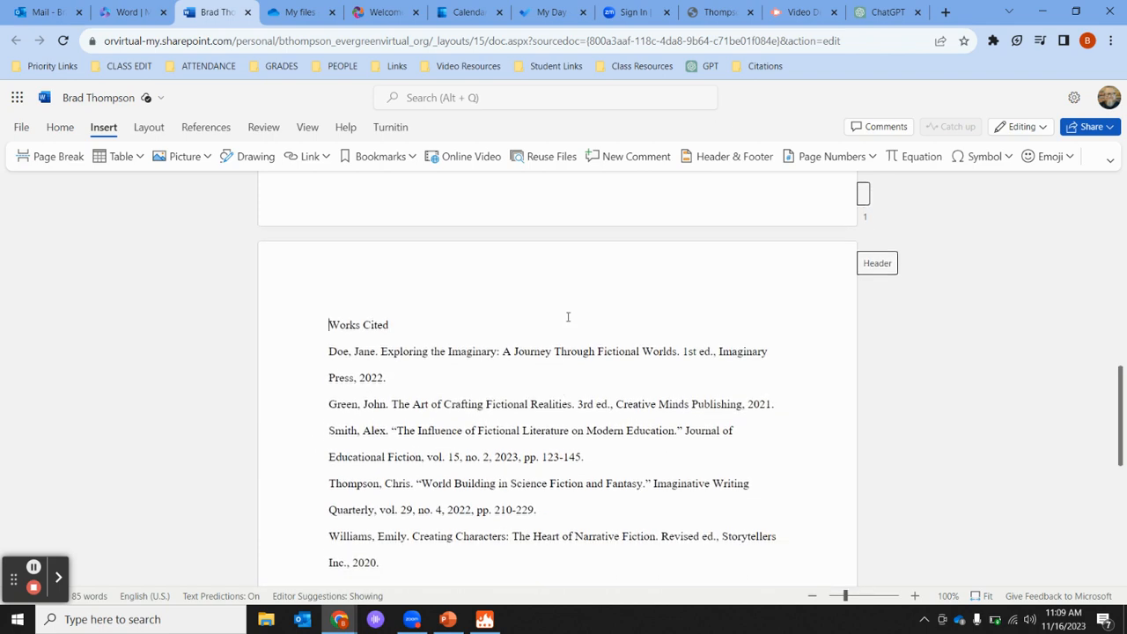
pyautogui.click(877, 265)
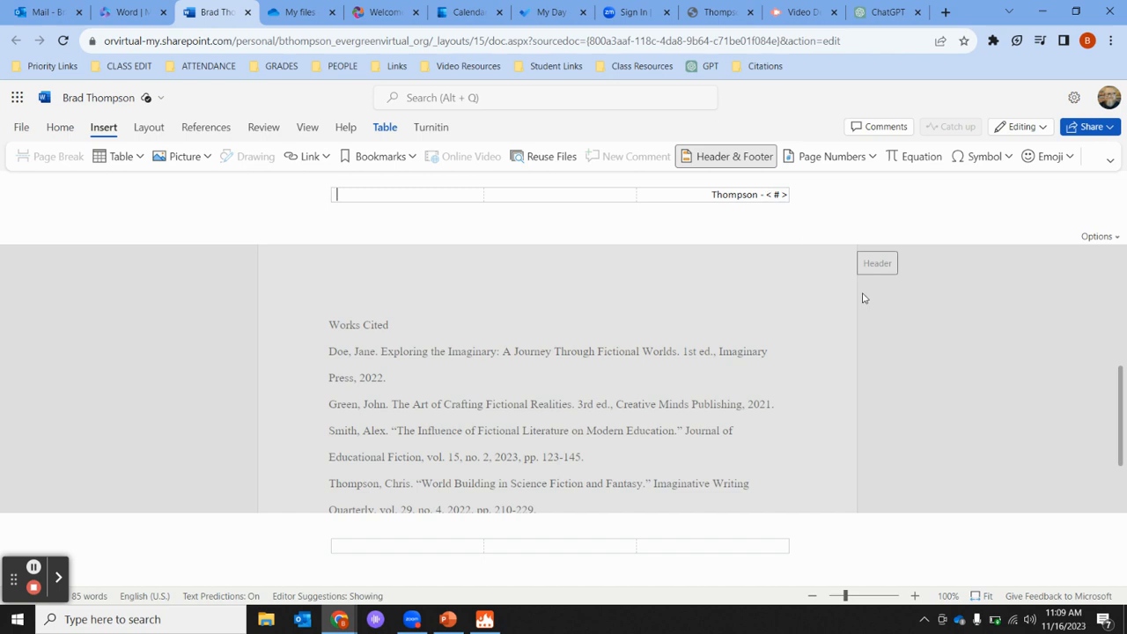
pyautogui.click(932, 336)
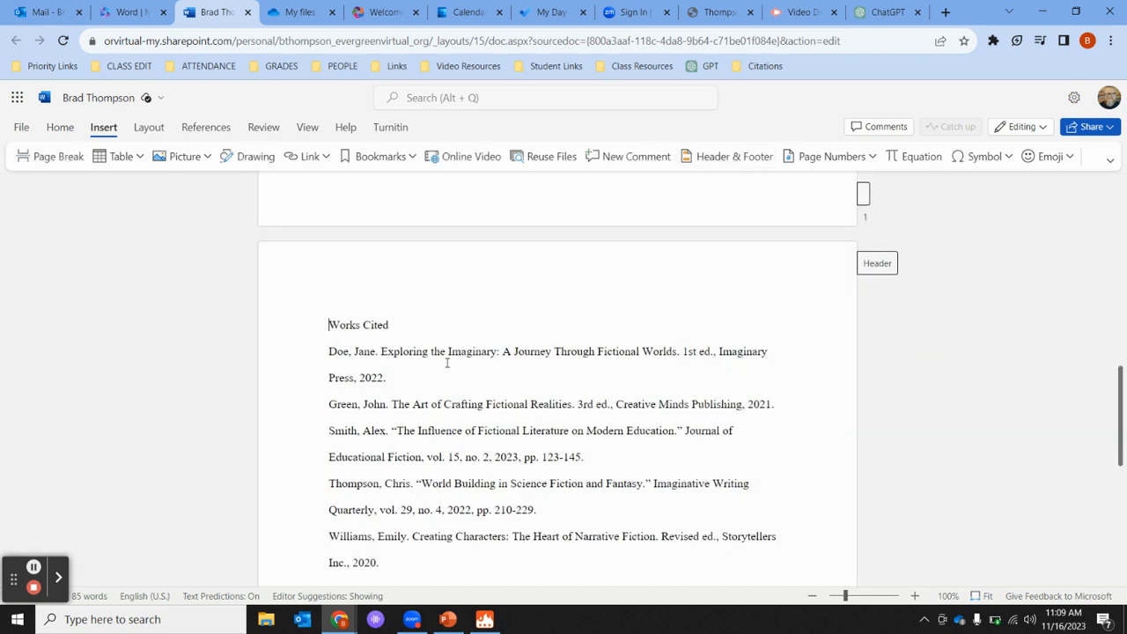
# - Delete and retype the final "s" of "Works" in the Works Cited heading
pyautogui.scroll(-1, 444, 361)
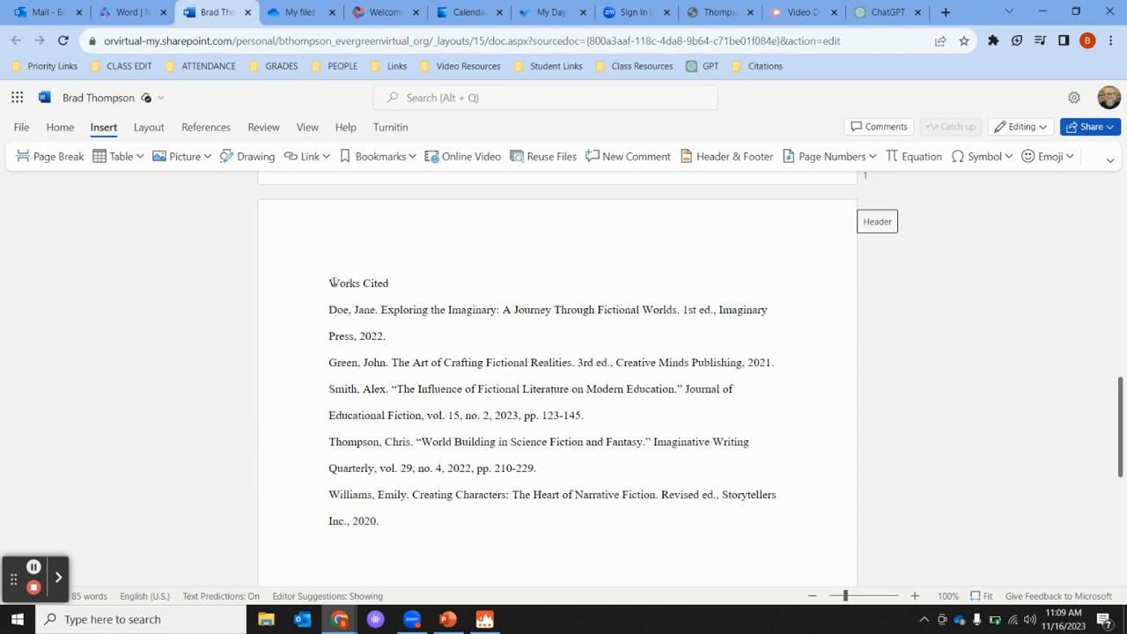
pyautogui.moveTo(330, 282); pyautogui.dragTo(387, 285)
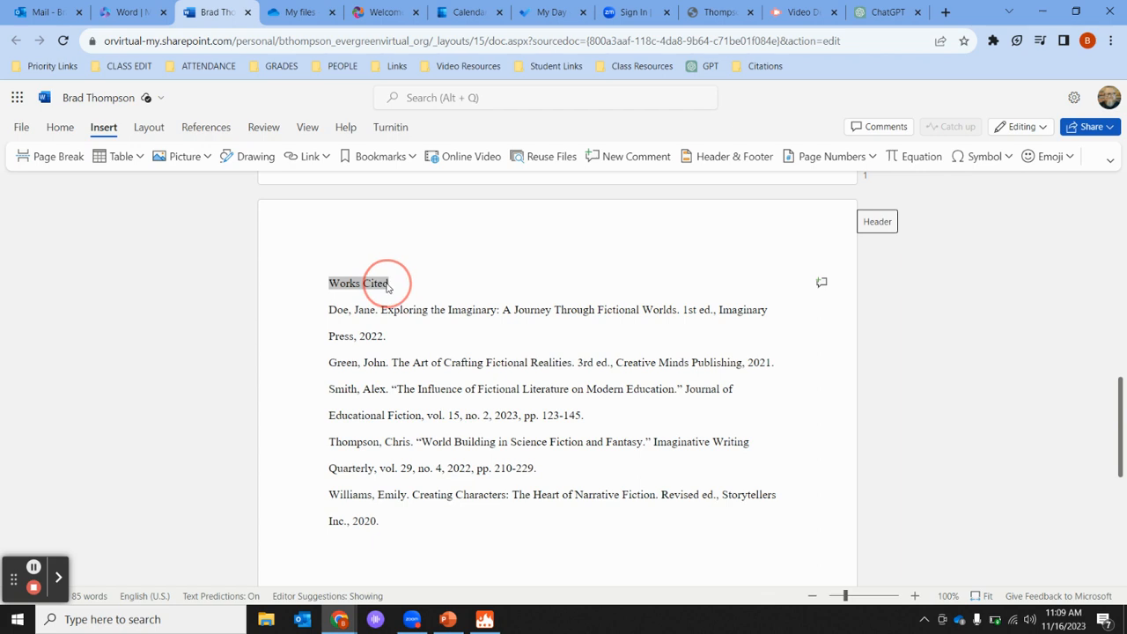
pyautogui.click(323, 280)
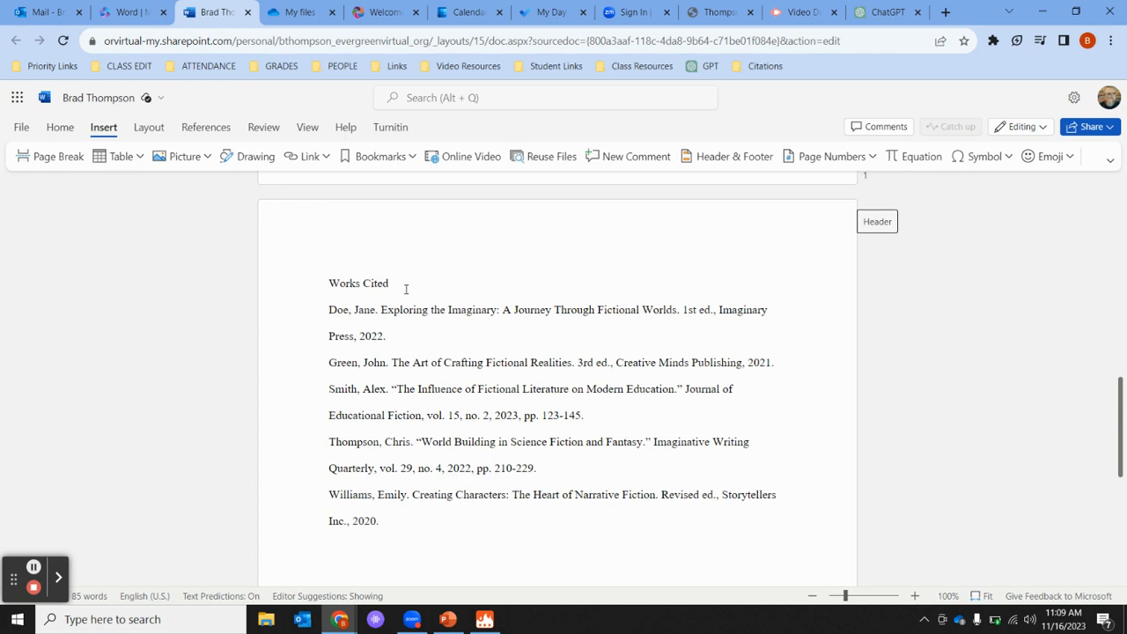
pyautogui.click(360, 283)
pyautogui.press('BackSpace')
pyautogui.write('s')
# - Center the Works Cited heading
pyautogui.moveTo(390, 284); pyautogui.dragTo(330, 283)
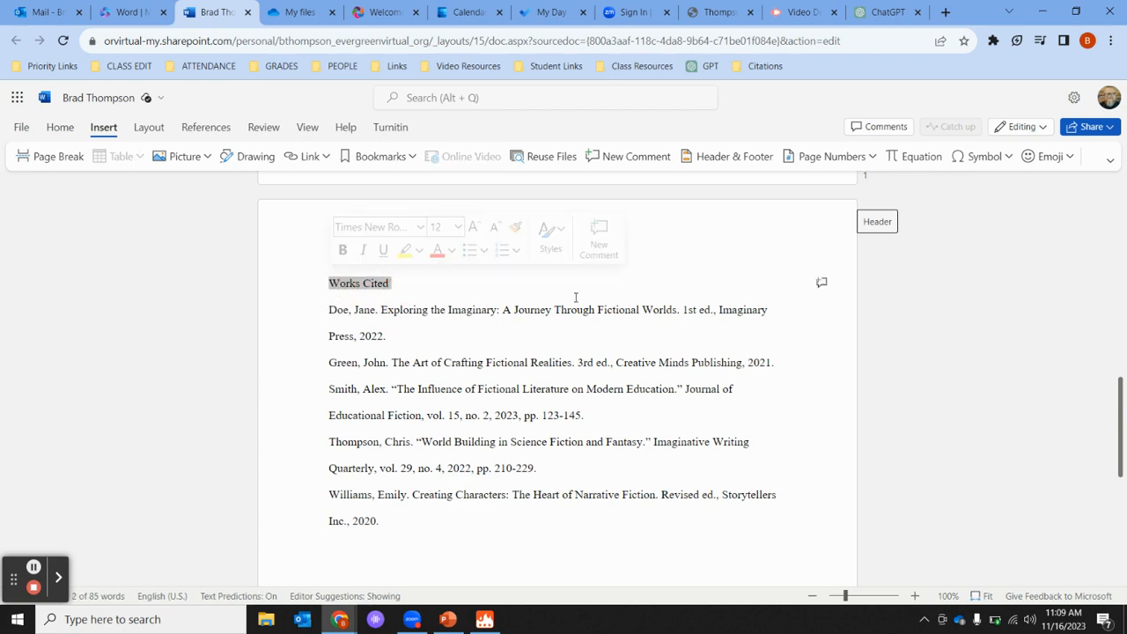
pyautogui.click(393, 283)
pyautogui.click(393, 283)
pyautogui.moveTo(393, 284); pyautogui.dragTo(314, 289)
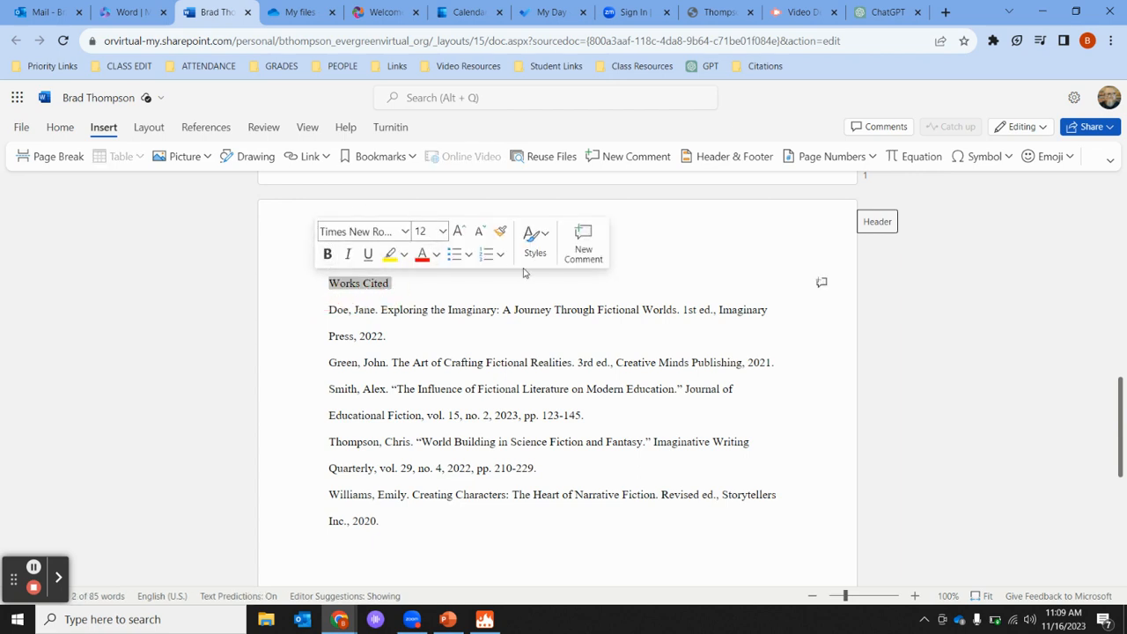
pyautogui.click(59, 131)
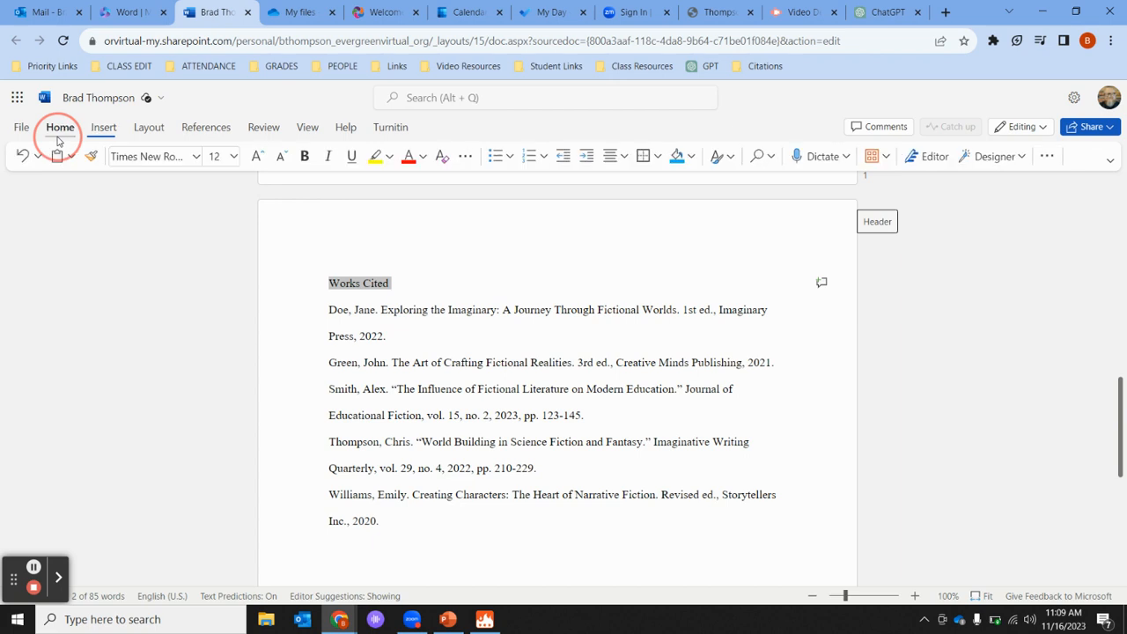
pyautogui.click(609, 158)
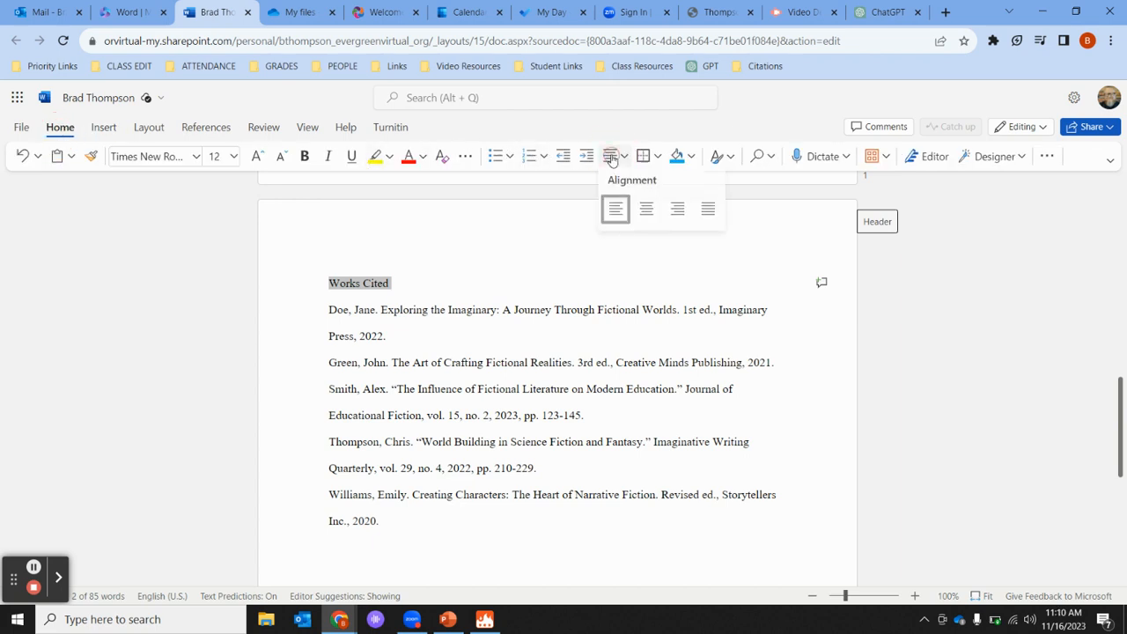
pyautogui.click(645, 212)
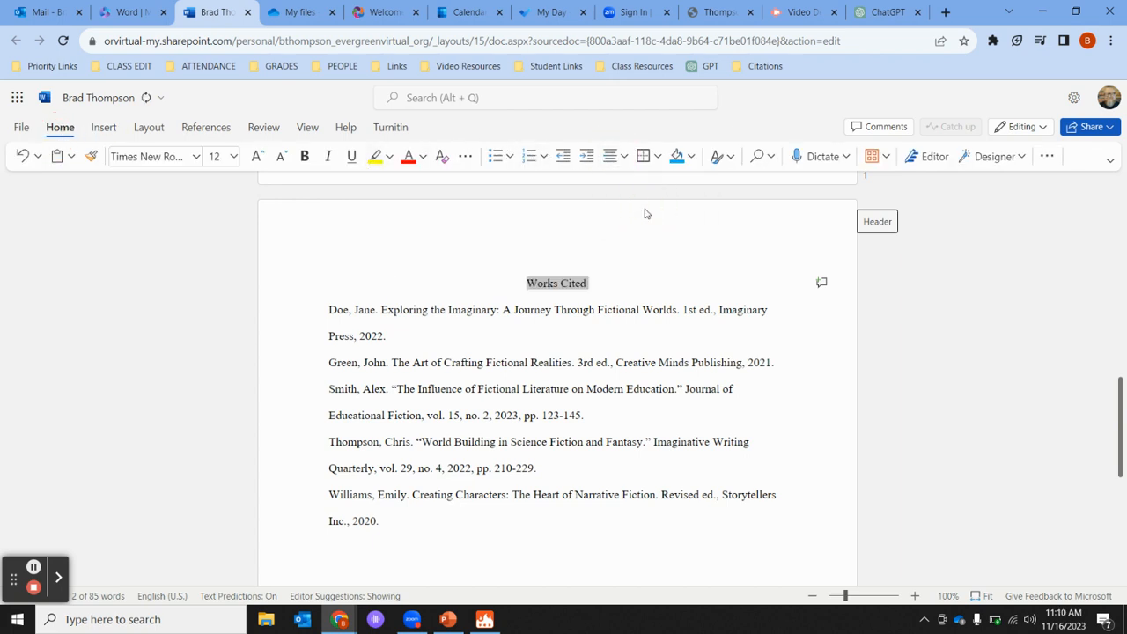
pyautogui.click(452, 280)
pyautogui.click(330, 310)
pyautogui.moveTo(330, 310); pyautogui.dragTo(331, 338)
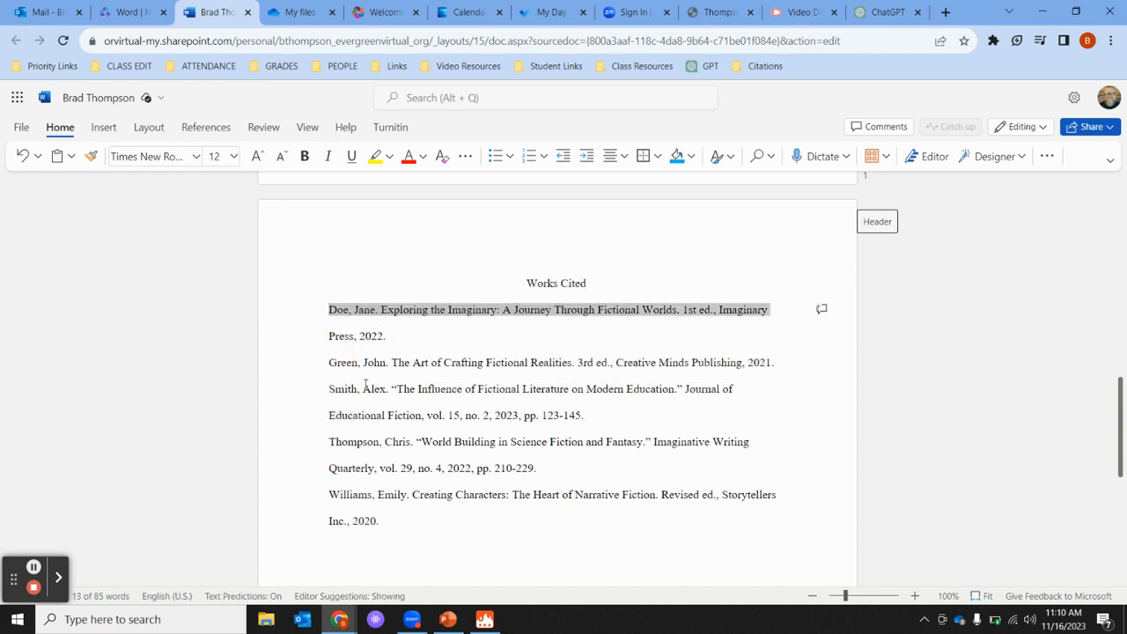
pyautogui.click(353, 313)
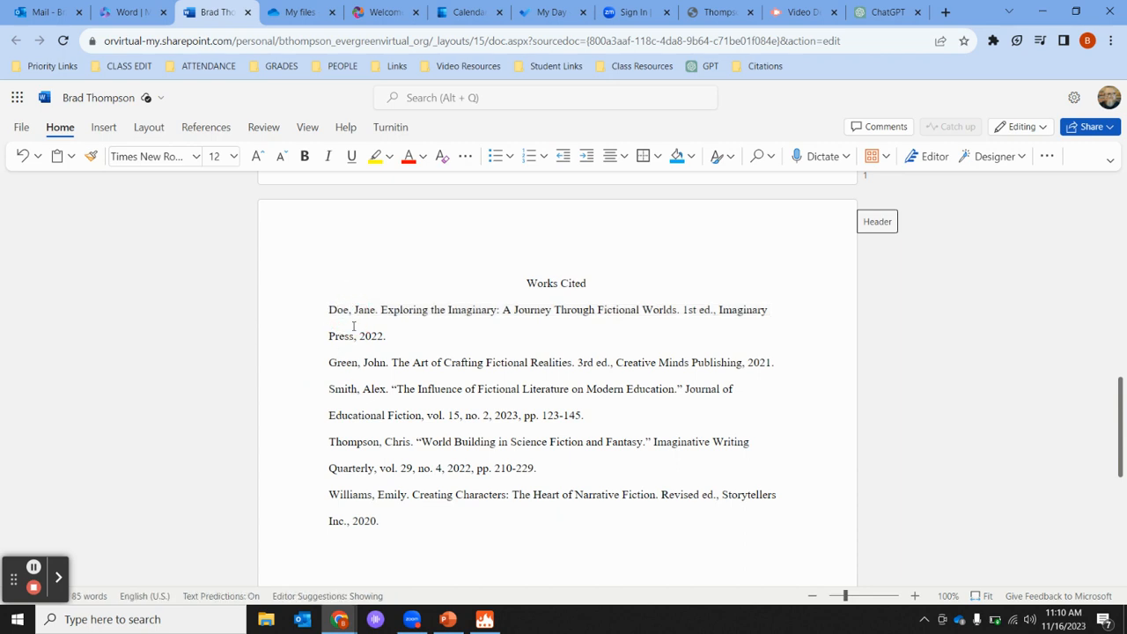
pyautogui.doubleClick(353, 335)
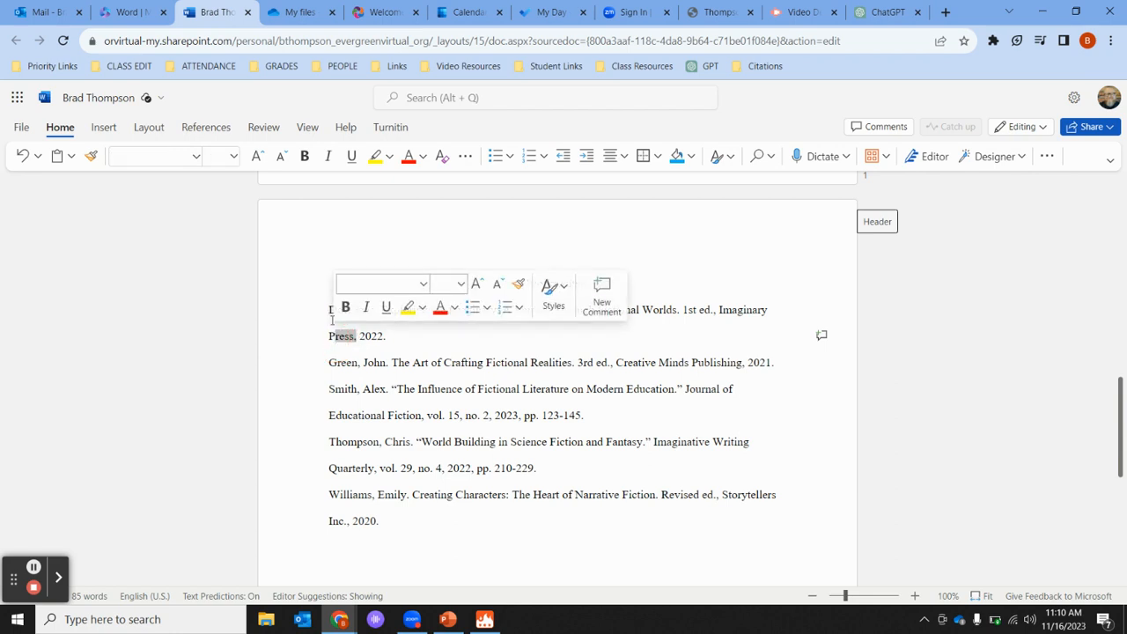
pyautogui.click(315, 347)
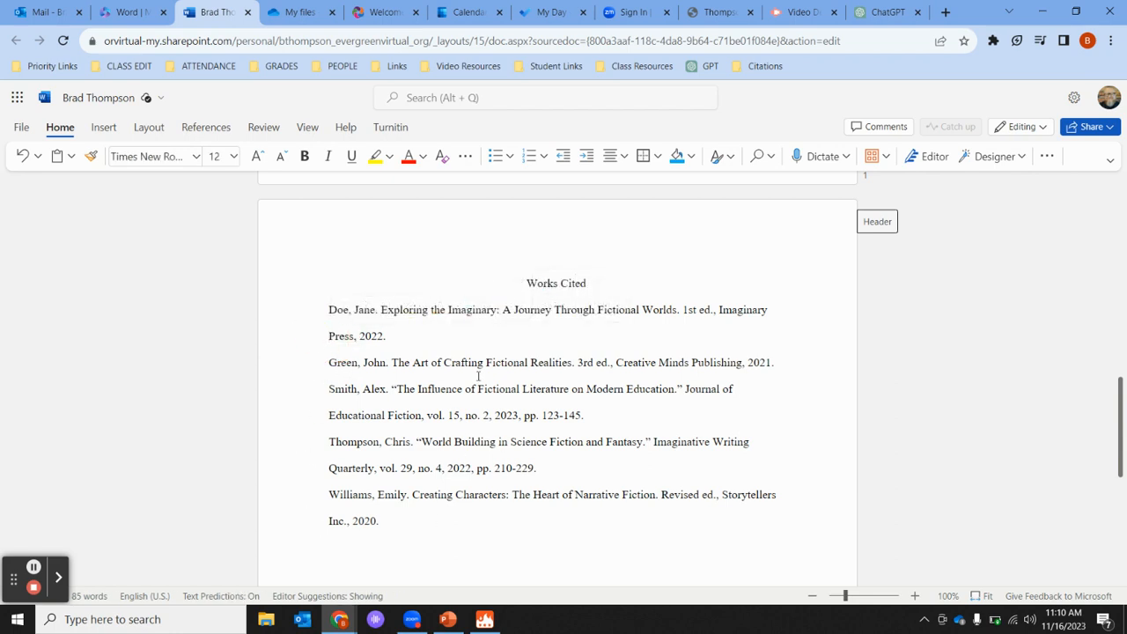
# - Indent the second line of the first citation by one tab stop, leaving its first line at the margin
pyautogui.click(391, 334)
pyautogui.press('Home')
pyautogui.click(387, 336)
pyautogui.click(329, 337)
pyautogui.press('Tab')
# - Indent the second lines of the third, fourth and fifth citations by one tab stop each
pyautogui.click(330, 416)
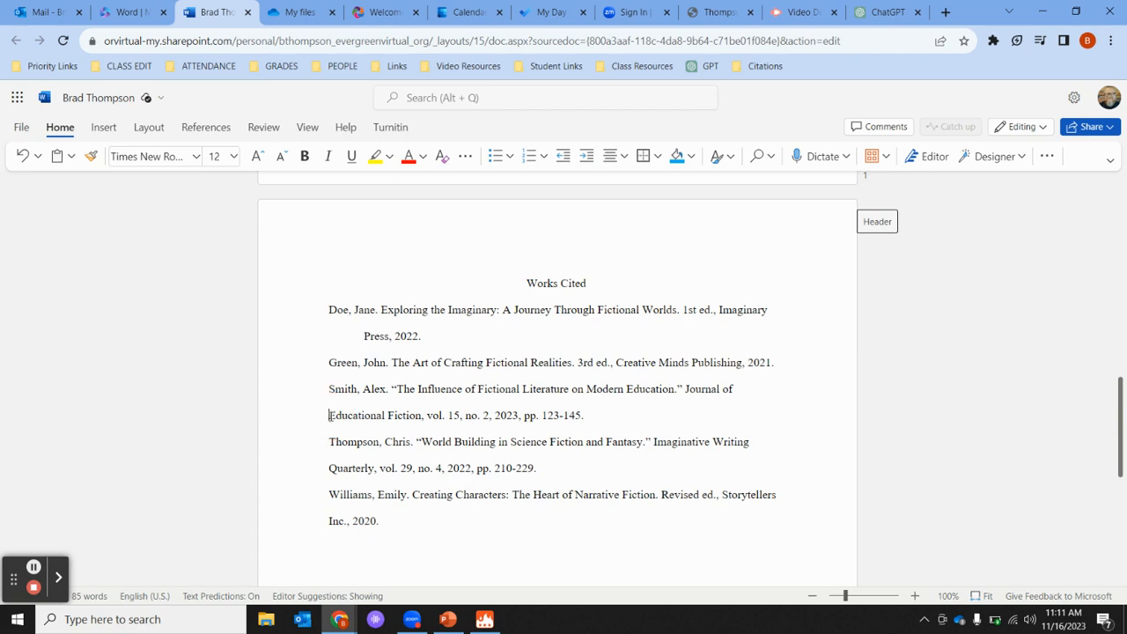
pyautogui.press('Tab')
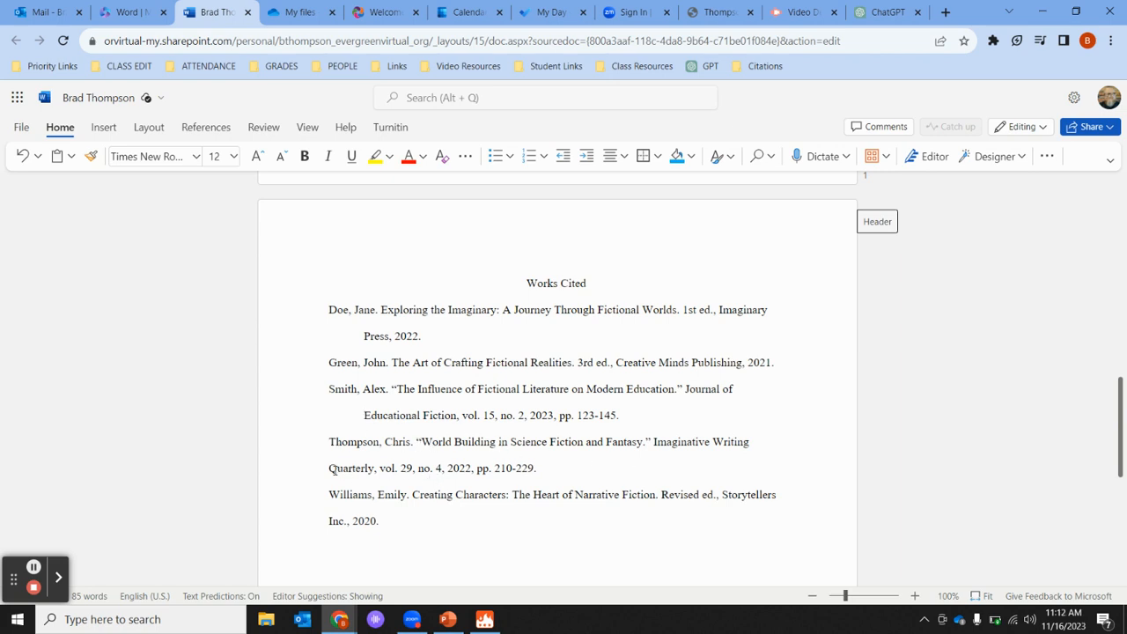
pyautogui.click(329, 467)
pyautogui.press('Tab')
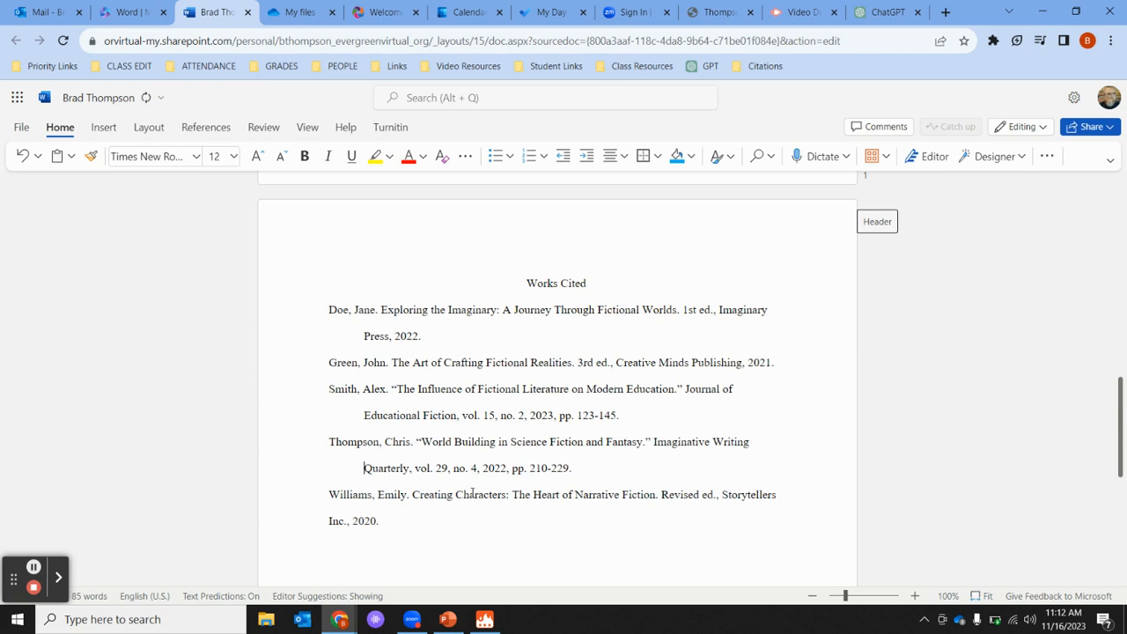
pyautogui.click(325, 522)
pyautogui.press('Tab')
pyautogui.click(618, 440)
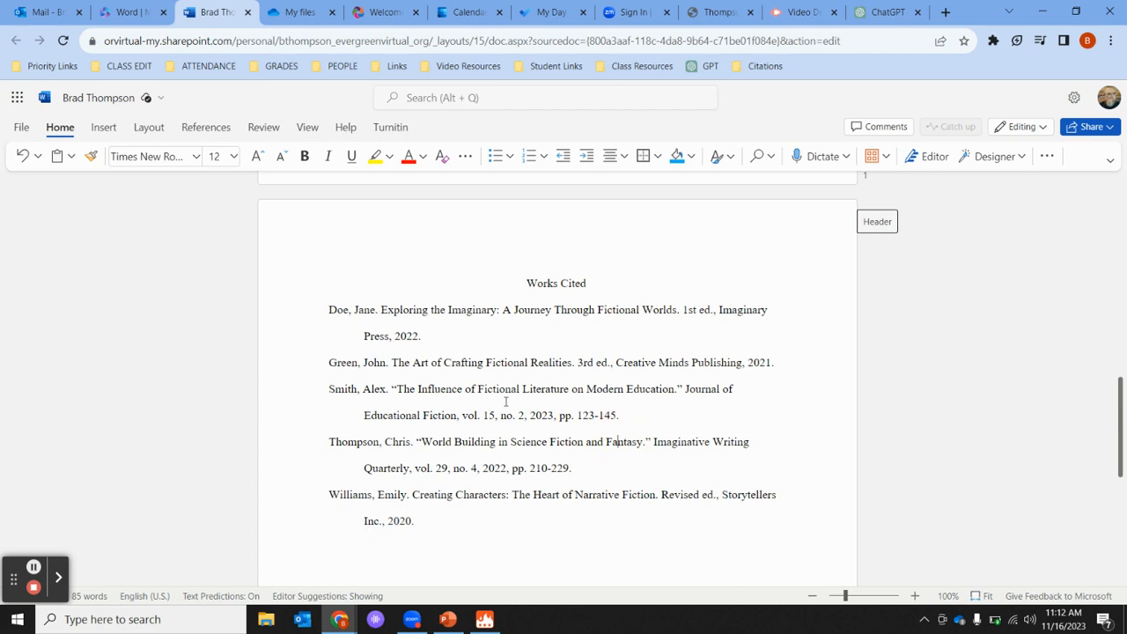